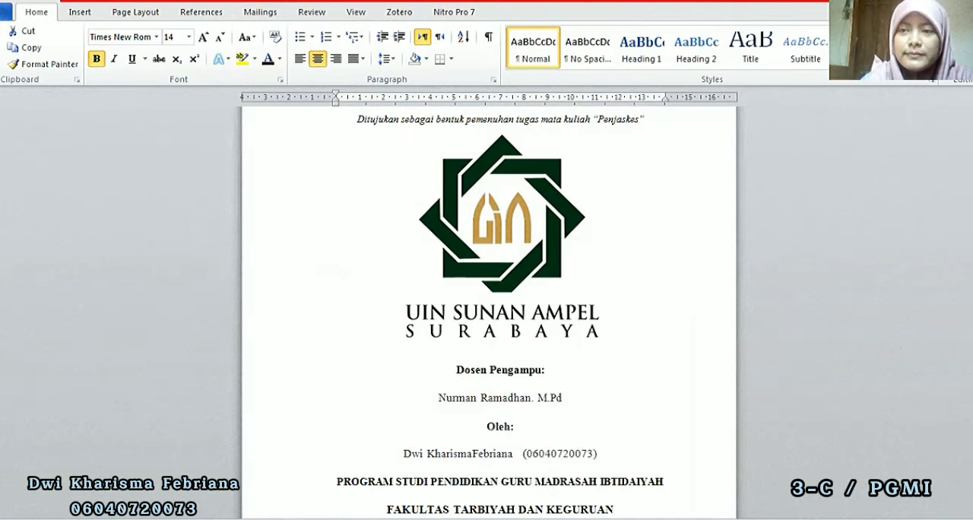
Insert page numbers at the bottom of the pages with the centred Plain Number 2 style
{"action": "scroll", "coordinate": [756, 114], "scroll_direction": "down", "scroll_amount": 5}
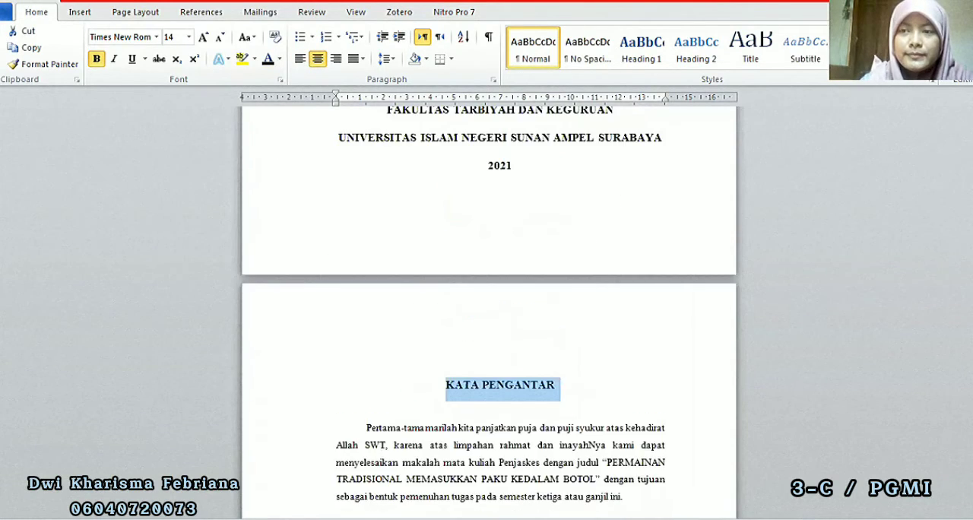
{"action": "scroll", "coordinate": [489, 312], "scroll_direction": "up", "scroll_amount": 5}
{"action": "scroll", "coordinate": [489, 312], "scroll_direction": "down", "scroll_amount": 10}
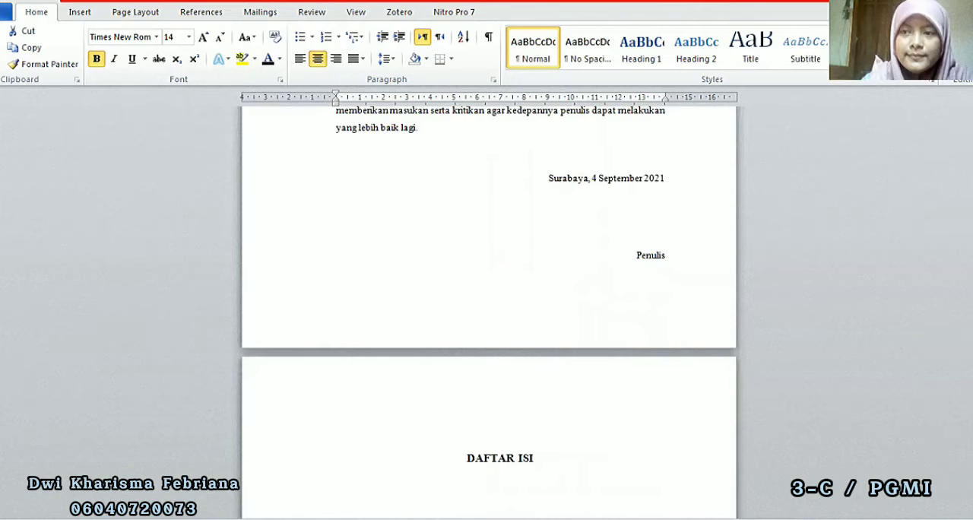
{"action": "scroll", "coordinate": [473, 163], "scroll_direction": "down", "scroll_amount": 11}
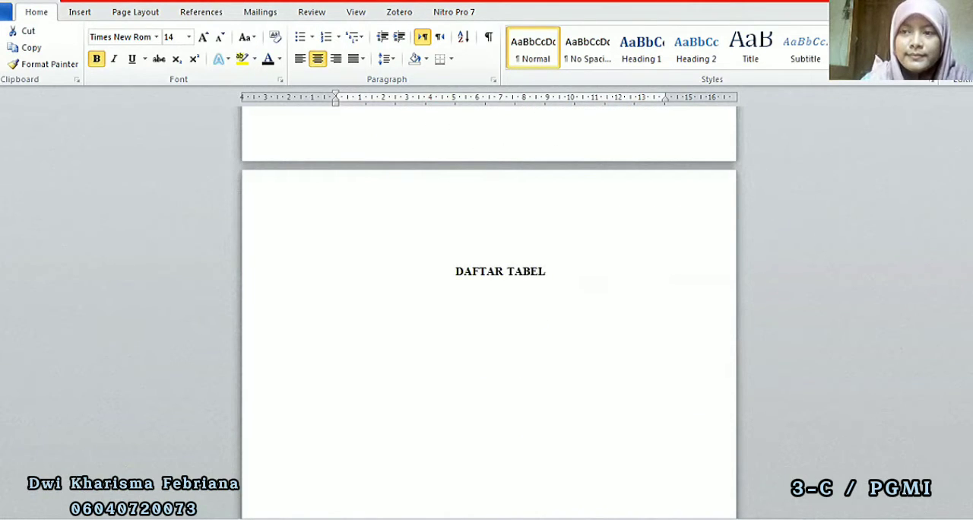
{"action": "scroll", "coordinate": [489, 304], "scroll_direction": "down", "scroll_amount": 10}
{"action": "scroll", "coordinate": [489, 304], "scroll_direction": "up", "scroll_amount": 20}
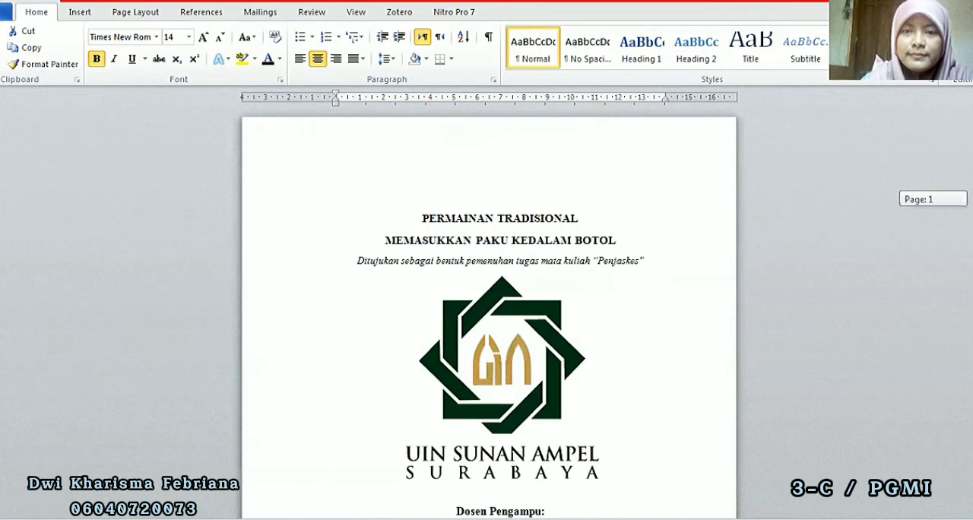
{"action": "left_click", "coordinate": [454, 243]}
{"action": "left_click", "coordinate": [79, 11]}
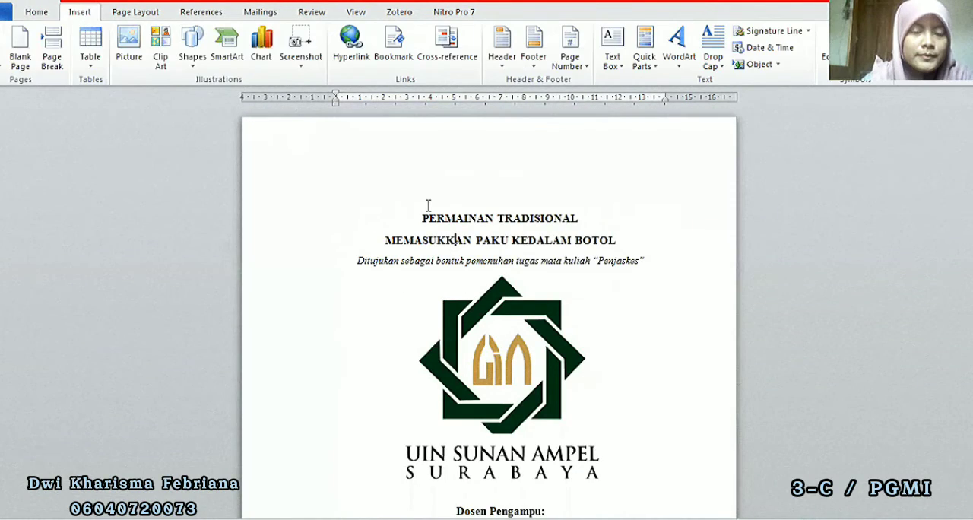
{"action": "double_click", "coordinate": [489, 152]}
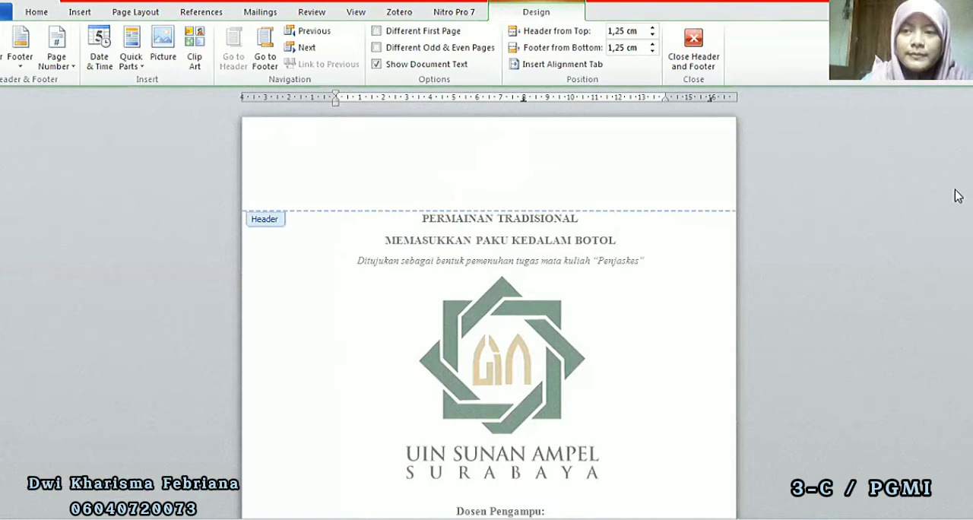
{"action": "left_click", "coordinate": [65, 71]}
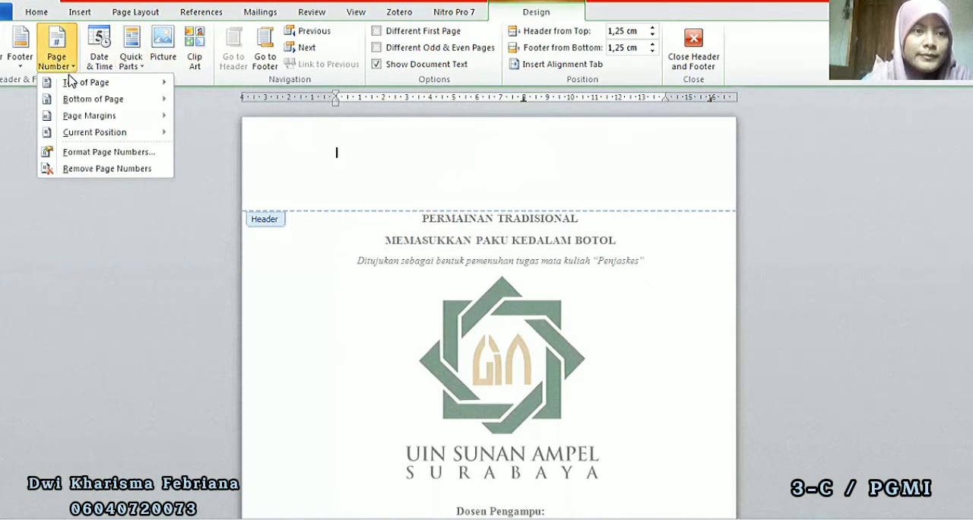
{"action": "left_click", "coordinate": [94, 106]}
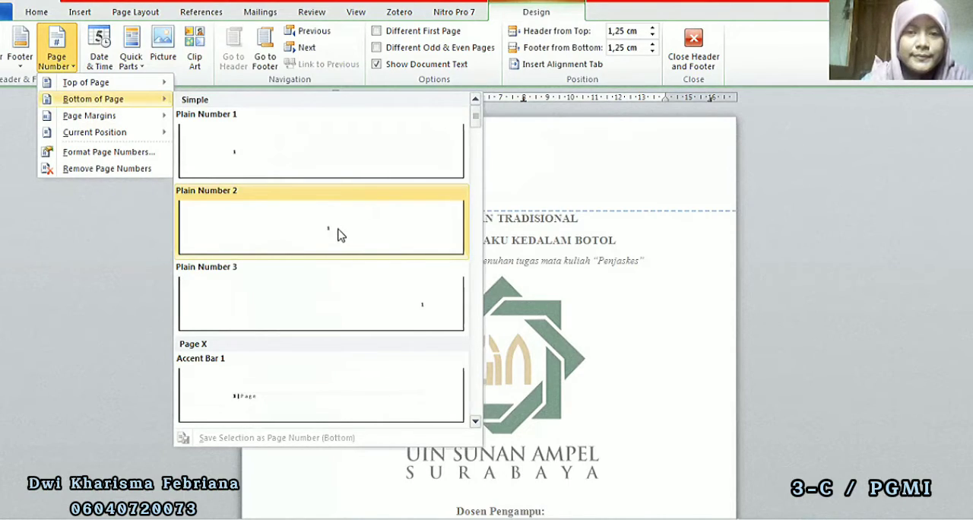
{"action": "left_click", "coordinate": [408, 244]}
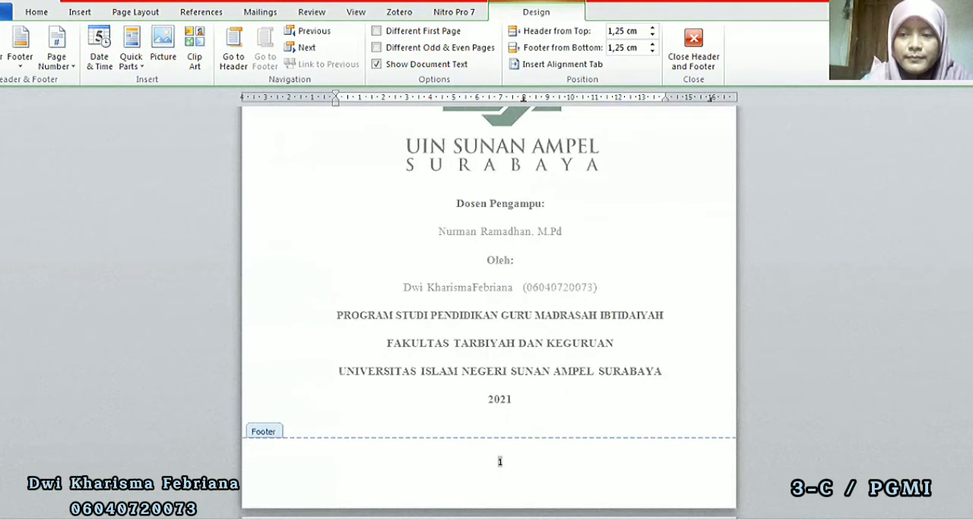
Review the footer page numbers from the cover page through the BAB I pages, and return to the body text
{"action": "scroll", "coordinate": [500, 461], "scroll_direction": "down", "scroll_amount": 2}
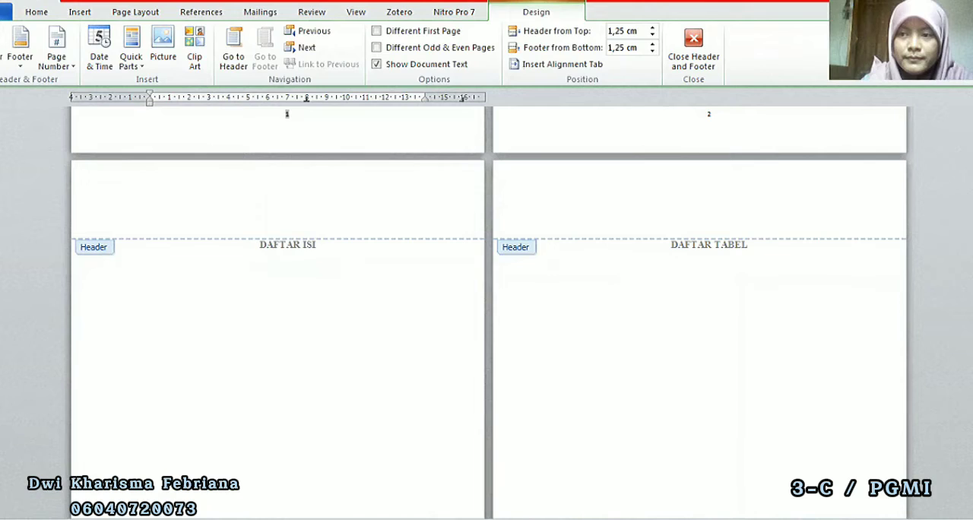
{"action": "left_click_drag", "start_coordinate": [972, 161], "coordinate": [972, 161]}
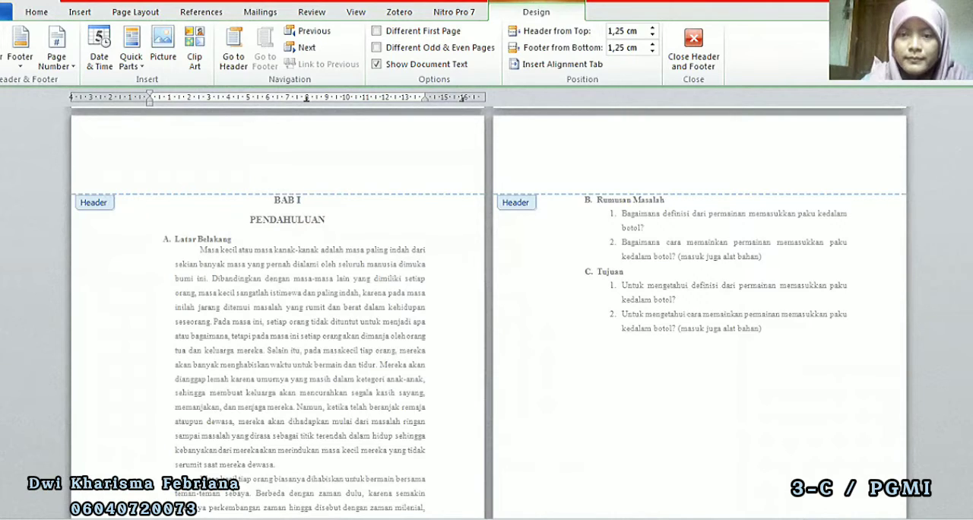
{"action": "scroll", "coordinate": [719, 379], "scroll_direction": "up", "scroll_amount": 10}
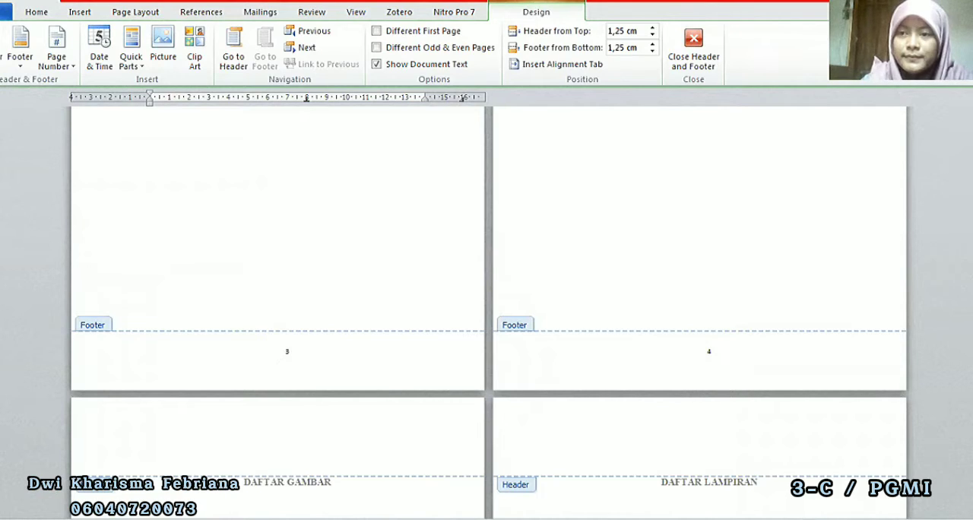
{"action": "scroll", "coordinate": [488, 312], "scroll_direction": "up", "scroll_amount": 15}
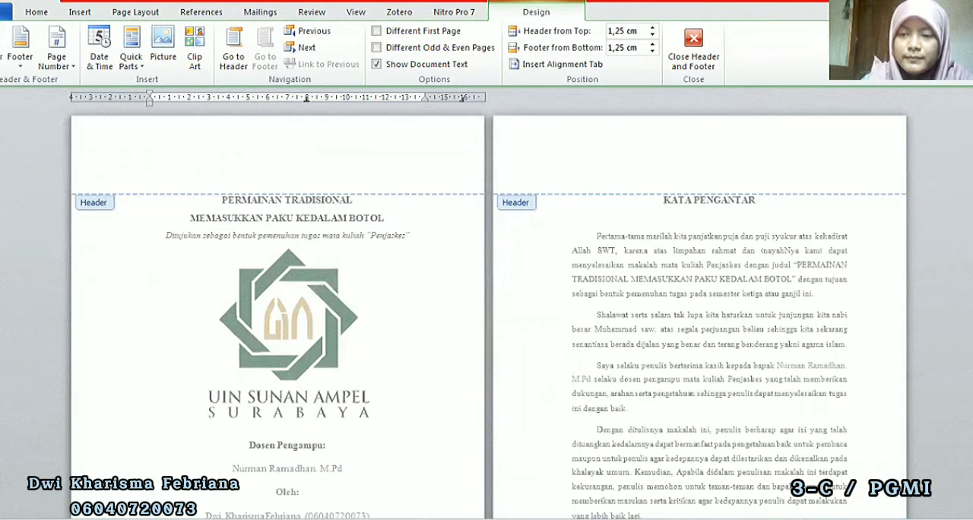
{"action": "scroll", "coordinate": [486, 312], "scroll_direction": "up", "scroll_amount": 3, "text": "ctrl"}
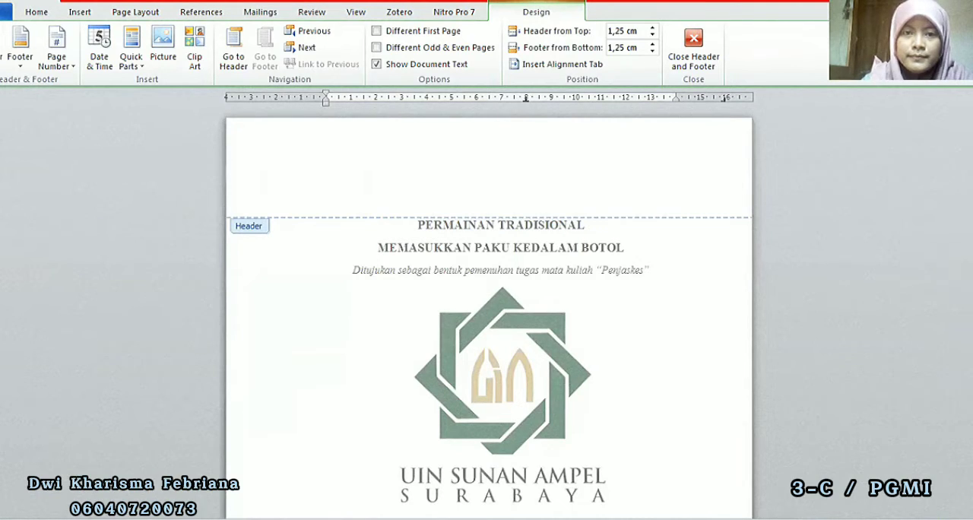
{"action": "scroll", "coordinate": [489, 312], "scroll_direction": "down", "scroll_amount": 10}
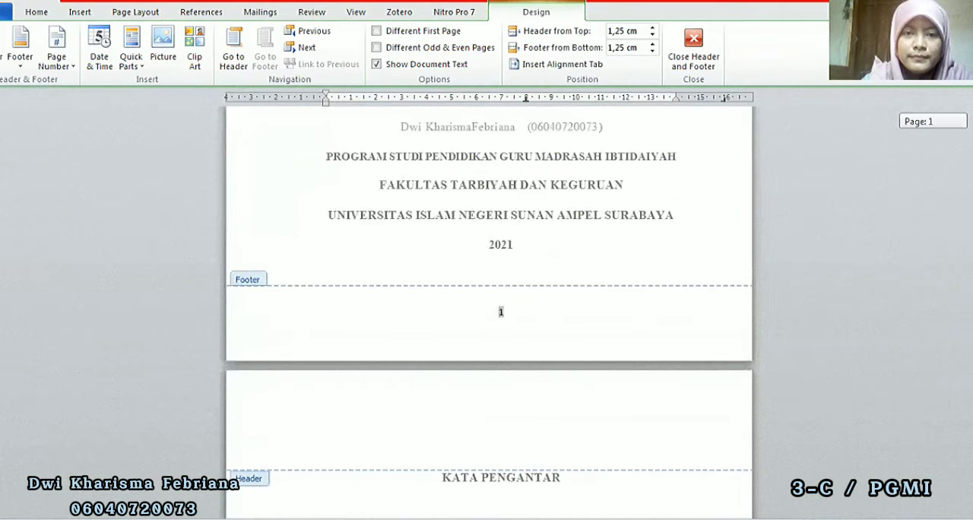
{"action": "scroll", "coordinate": [549, 271], "scroll_direction": "up", "scroll_amount": 1}
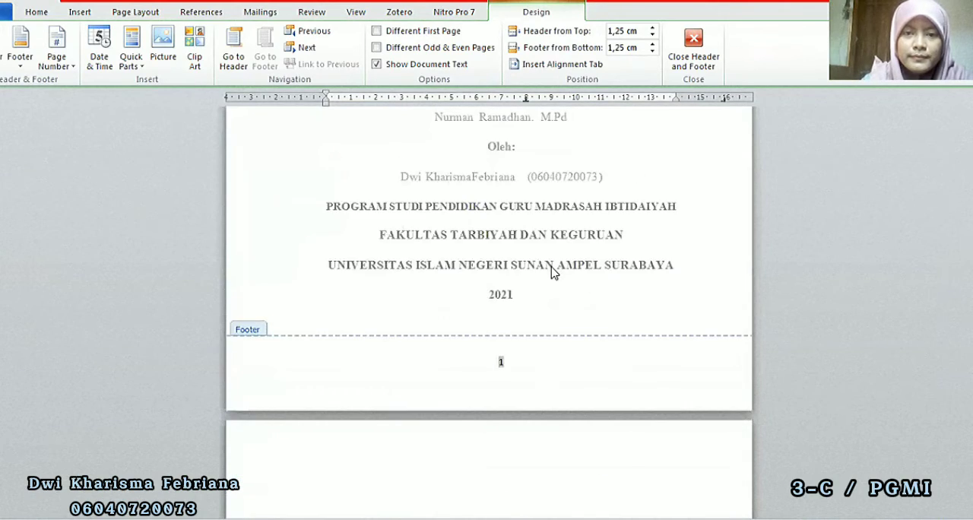
{"action": "double_click", "coordinate": [550, 271]}
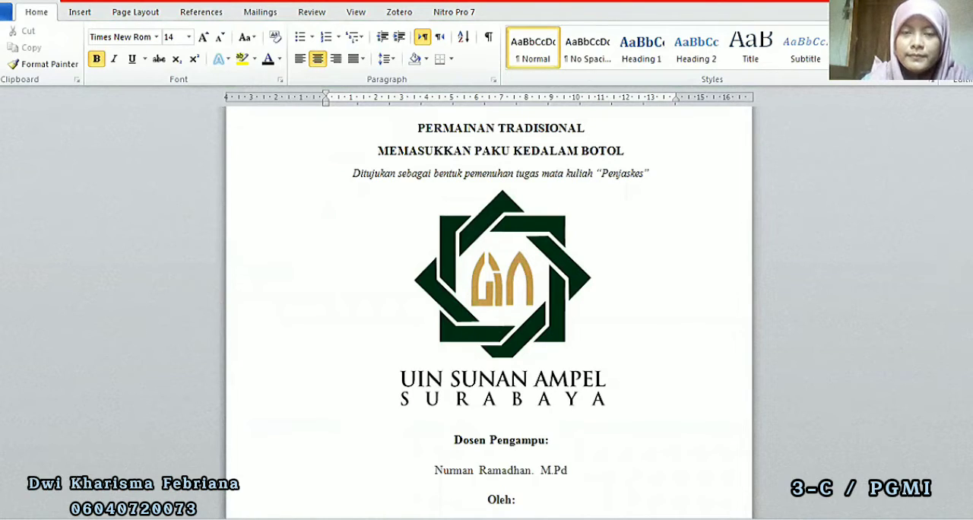
Insert a section break directly before the KATA PENGANTAR heading
{"action": "scroll", "coordinate": [489, 312], "scroll_direction": "down", "scroll_amount": 10}
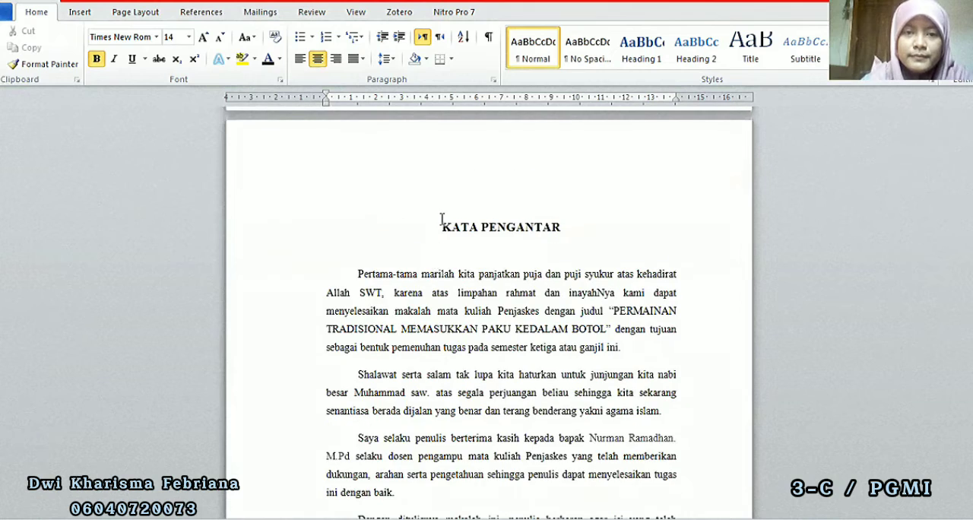
{"action": "left_click", "coordinate": [442, 222]}
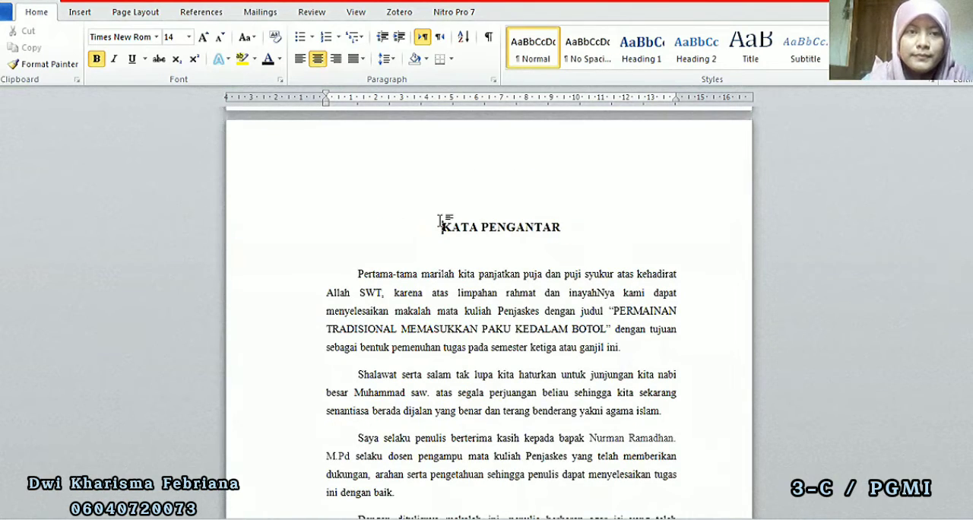
{"action": "left_click", "coordinate": [145, 16]}
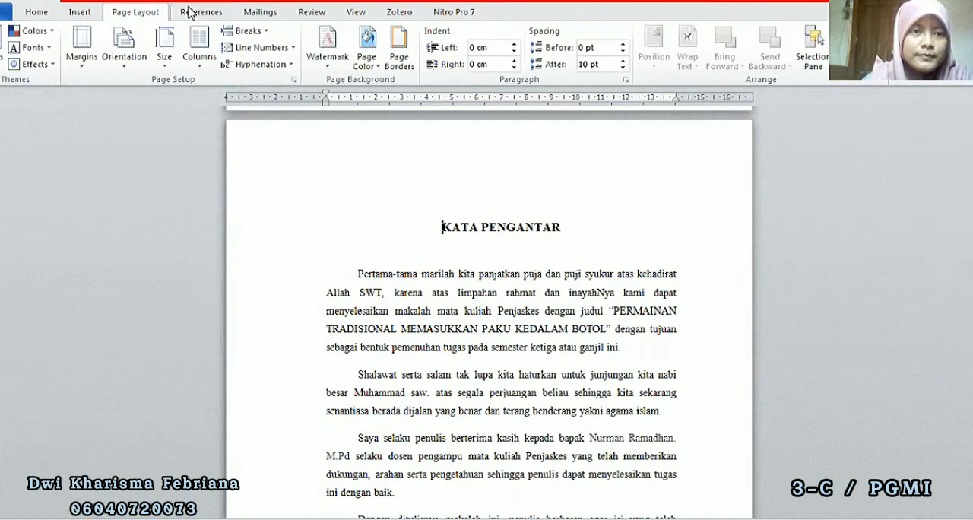
{"action": "left_click", "coordinate": [244, 31]}
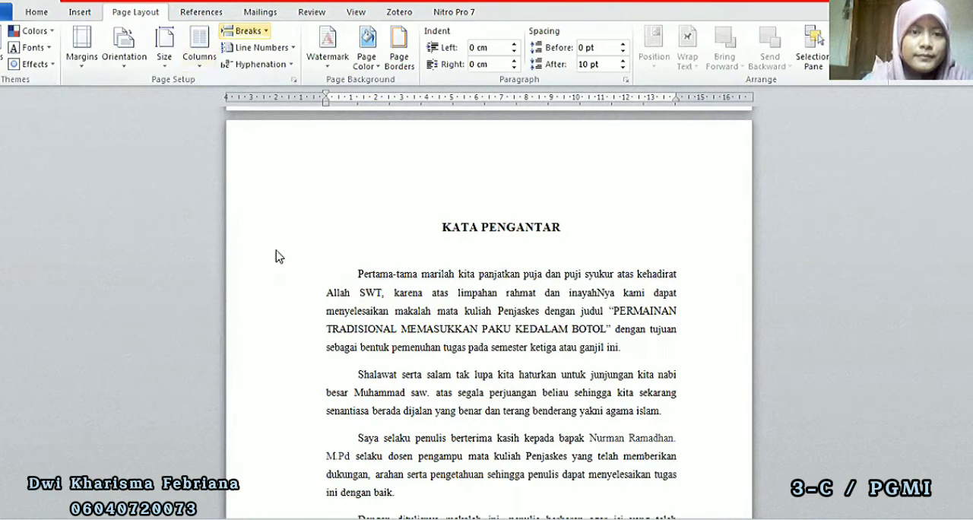
{"action": "left_click", "coordinate": [277, 239]}
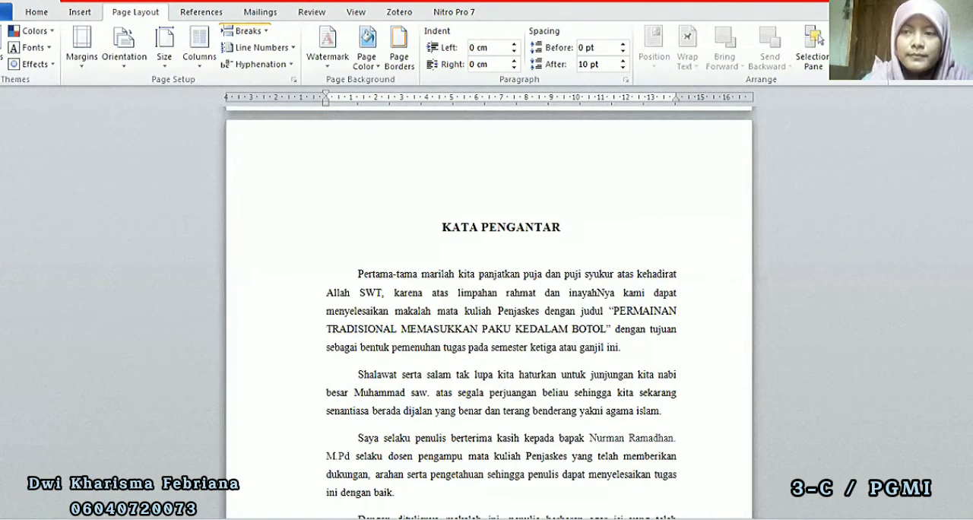
Format the page numbers of section 2, starting with KATA PENGANTAR, as i, ii, iii with numbering starting at i, and leave the footer
{"action": "left_click_drag", "start_coordinate": [971, 145], "coordinate": [972, 150]}
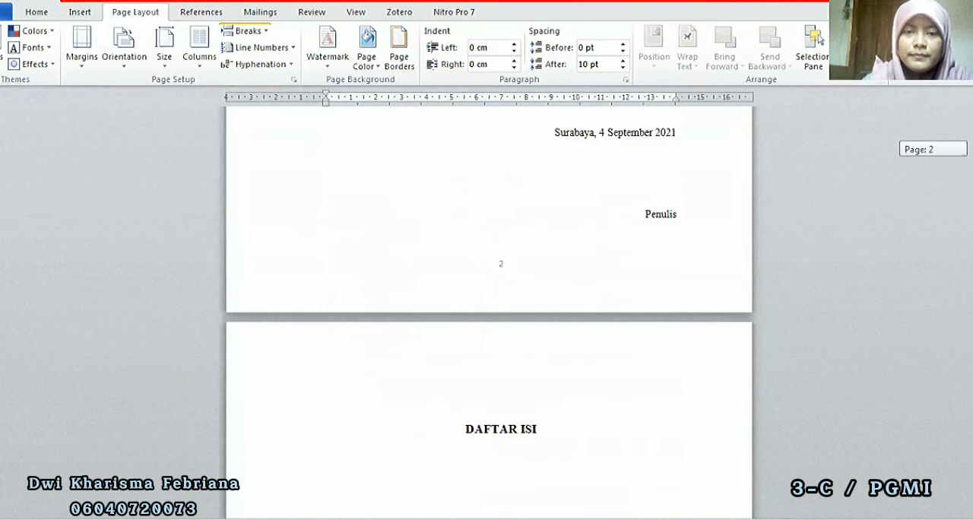
{"action": "double_click", "coordinate": [561, 256]}
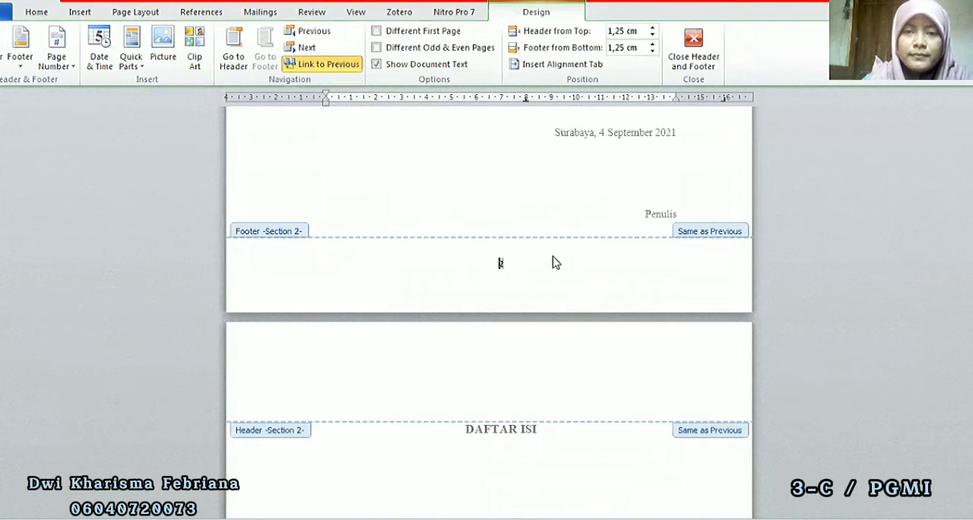
{"action": "double_click", "coordinate": [502, 265]}
{"action": "right_click", "coordinate": [502, 272]}
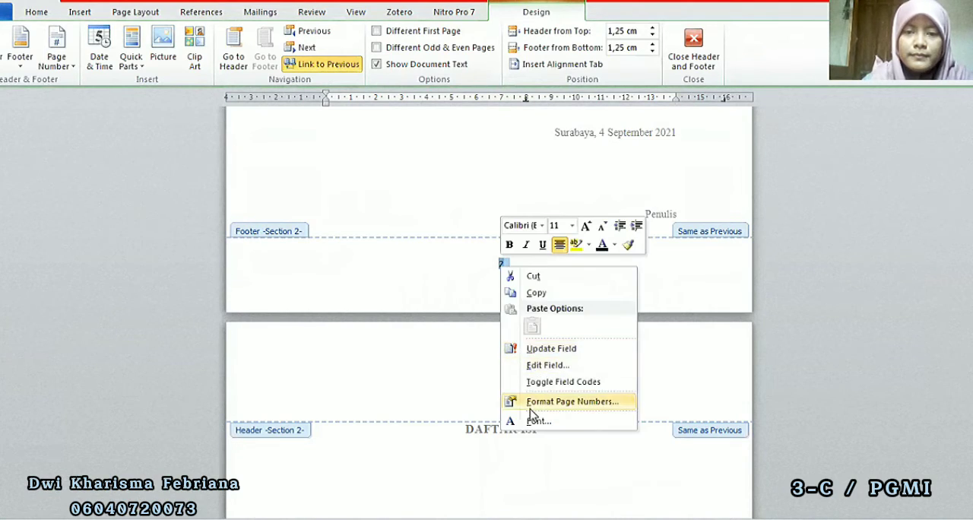
{"action": "key", "text": "Return"}
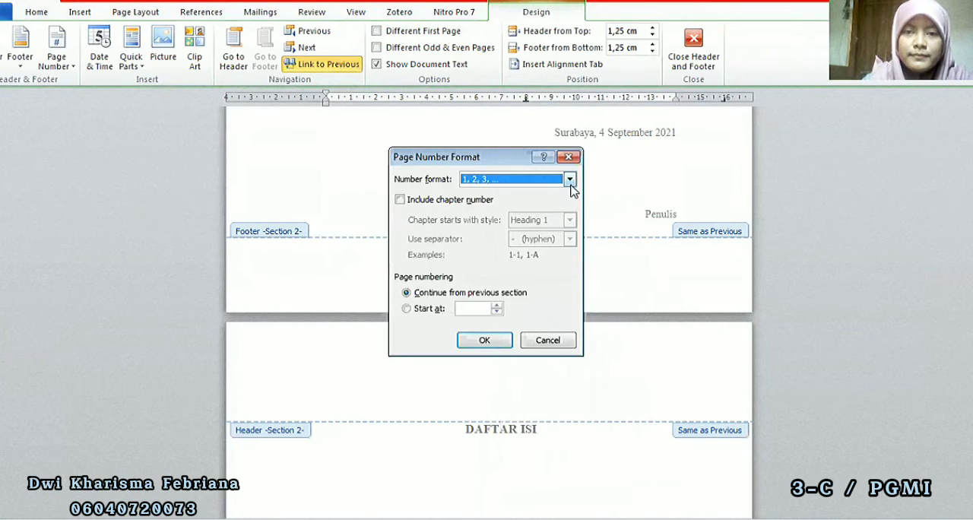
{"action": "left_click", "coordinate": [570, 179]}
{"action": "left_click_drag", "start_coordinate": [571, 205], "coordinate": [571, 217]}
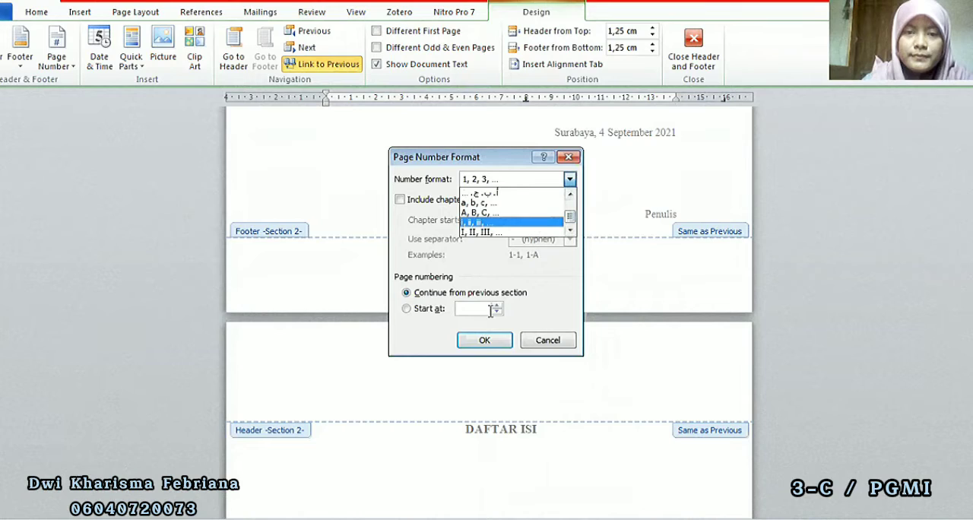
{"action": "left_click", "coordinate": [537, 223]}
{"action": "left_click", "coordinate": [408, 309]}
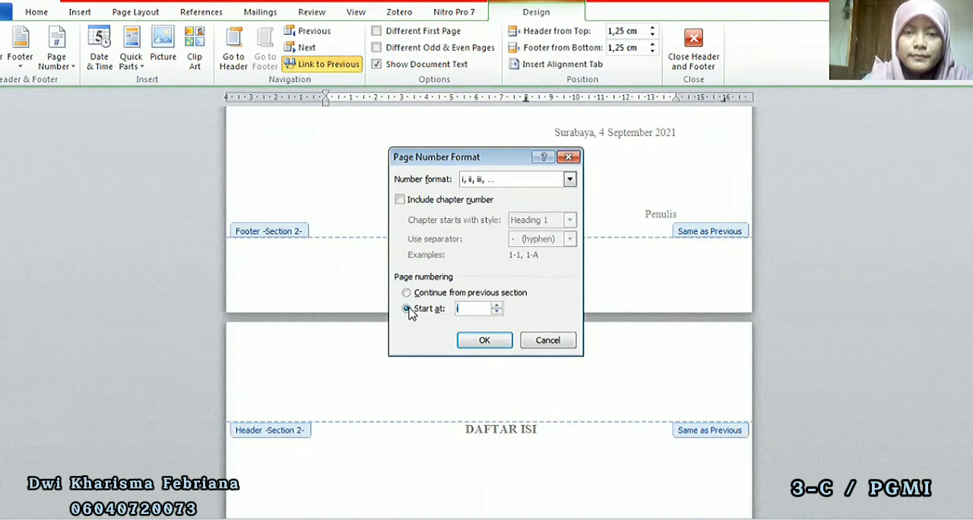
{"action": "left_click", "coordinate": [507, 347]}
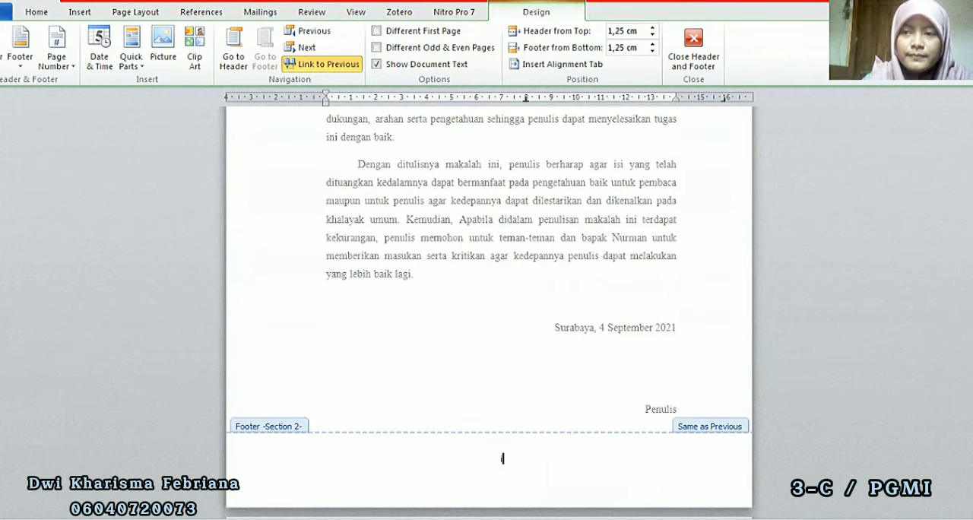
{"action": "left_click_drag", "start_coordinate": [972, 151], "coordinate": [972, 152]}
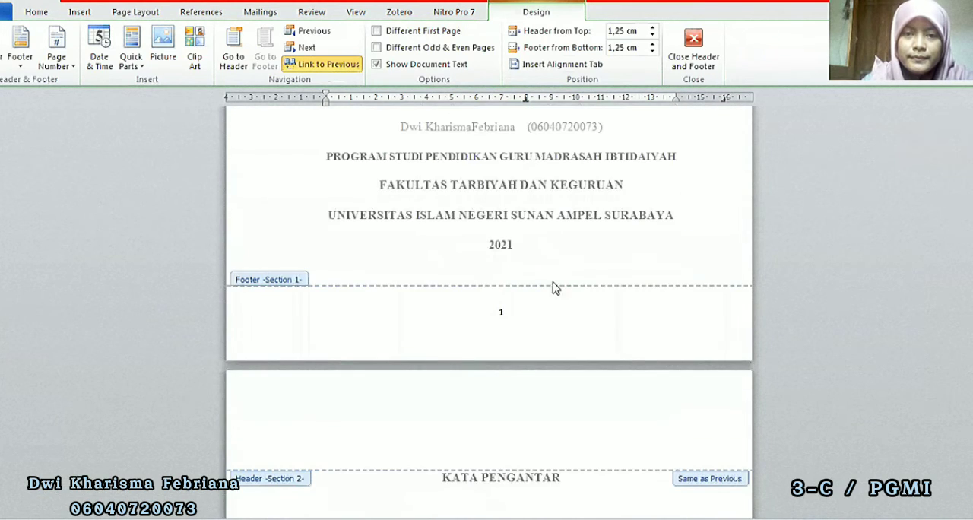
{"action": "double_click", "coordinate": [491, 205]}
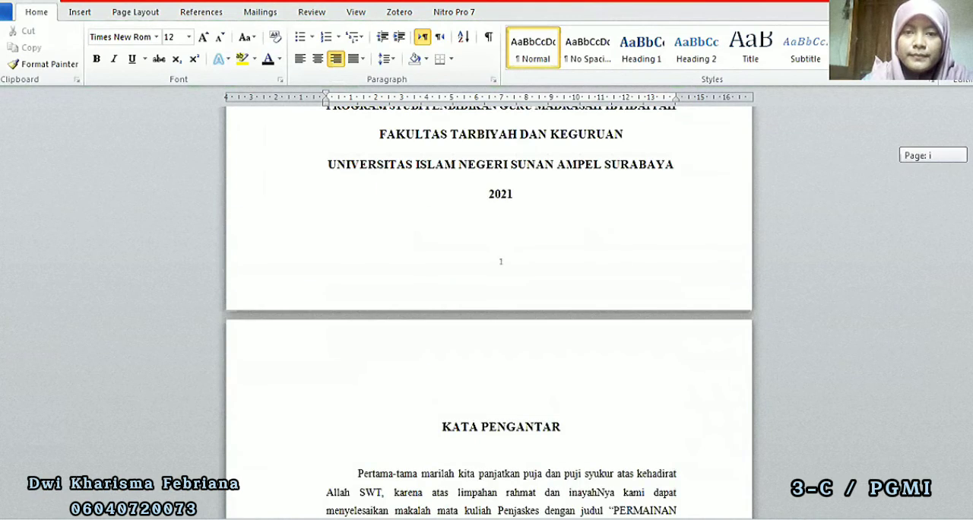
Delete the page number from the cover page footer and enable Different First Page for section 1
{"action": "double_click", "coordinate": [501, 267]}
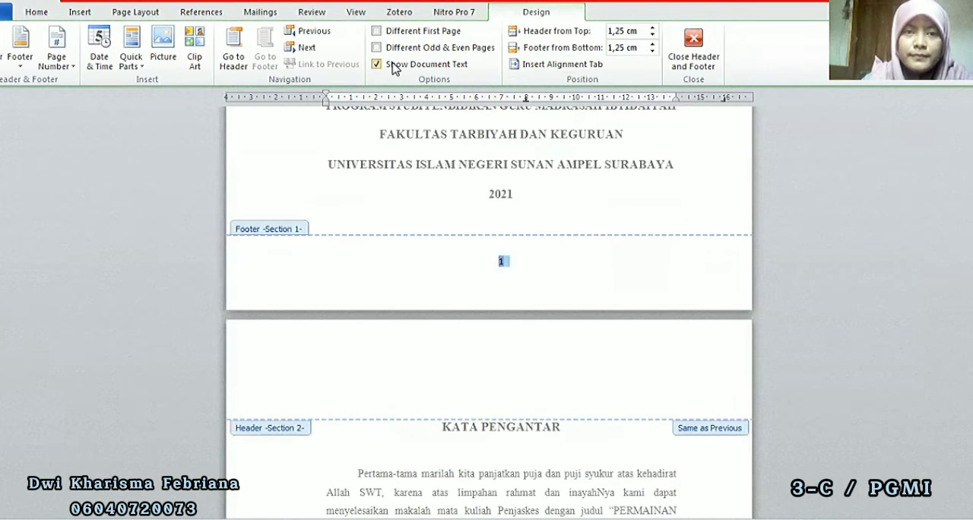
{"action": "left_click", "coordinate": [501, 263]}
{"action": "double_click", "coordinate": [502, 262]}
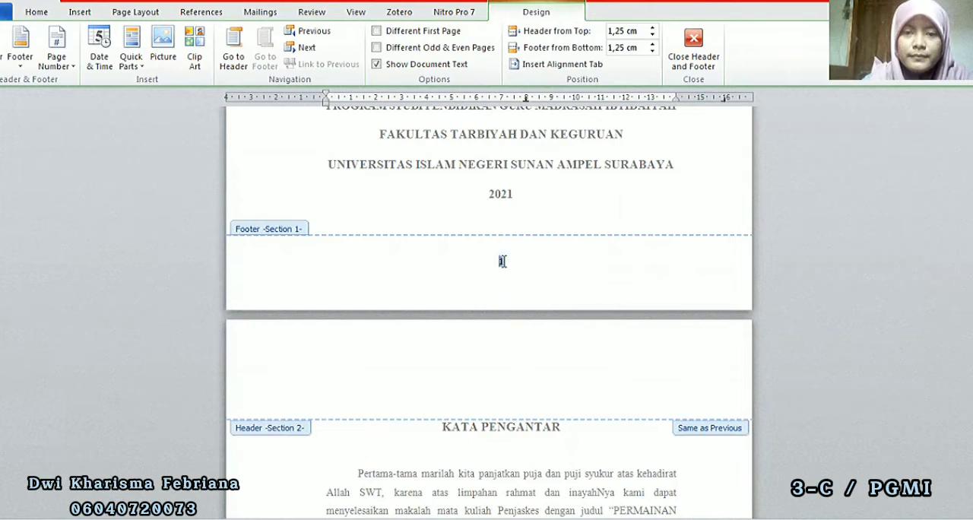
{"action": "key", "text": "BackSpace"}
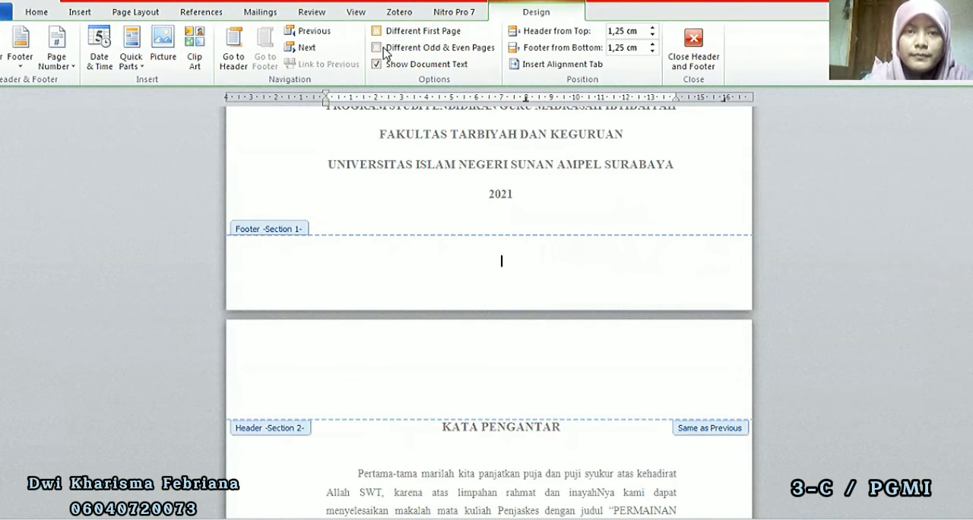
{"action": "left_click", "coordinate": [377, 31]}
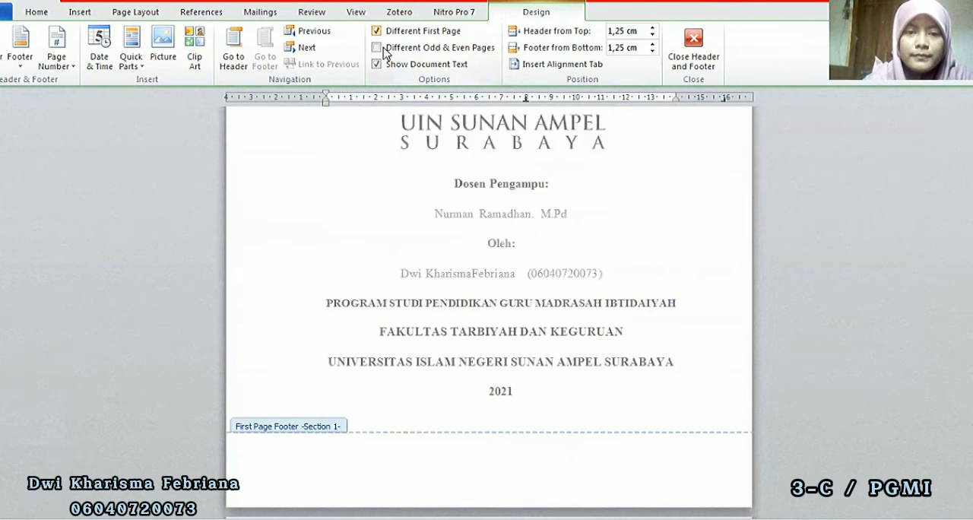
Leave the cover page footer and insert a Next Page section break directly before the BAB I heading
{"action": "double_click", "coordinate": [404, 373]}
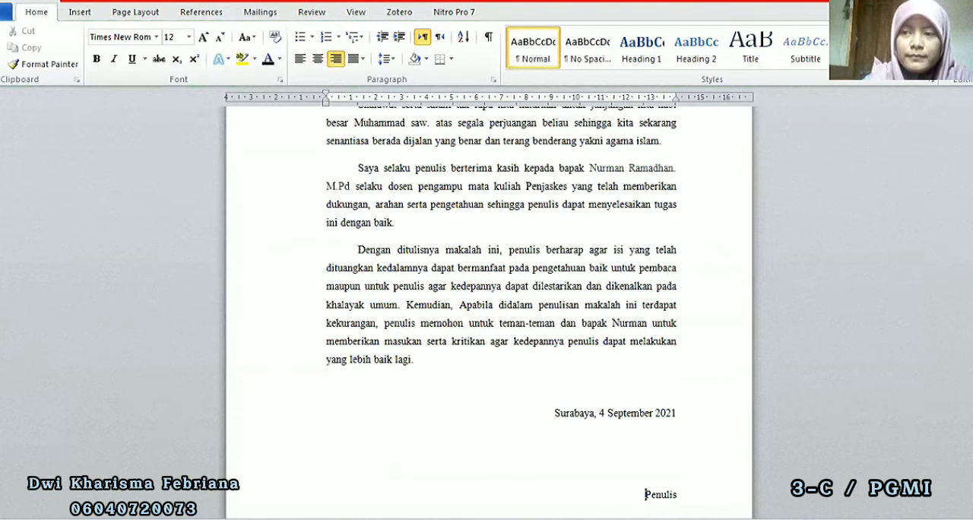
{"action": "scroll", "coordinate": [489, 304], "scroll_direction": "down", "scroll_amount": 15}
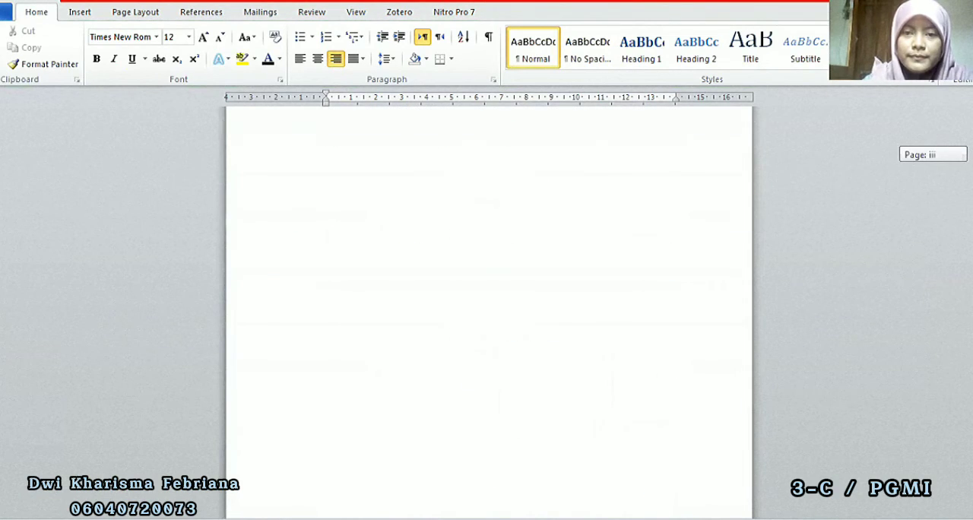
{"action": "scroll", "coordinate": [489, 305], "scroll_direction": "down", "scroll_amount": 10}
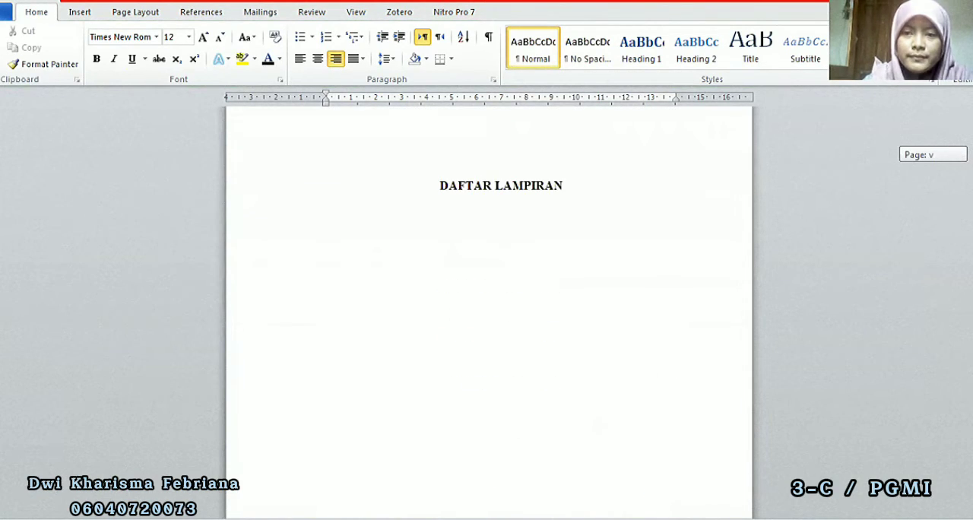
{"action": "scroll", "coordinate": [489, 304], "scroll_direction": "down", "scroll_amount": 10}
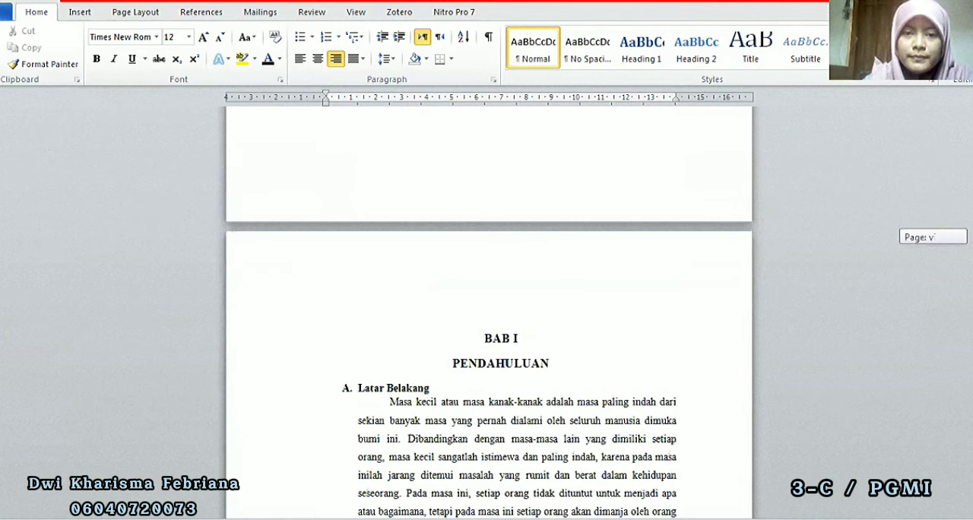
{"action": "left_click", "coordinate": [477, 336]}
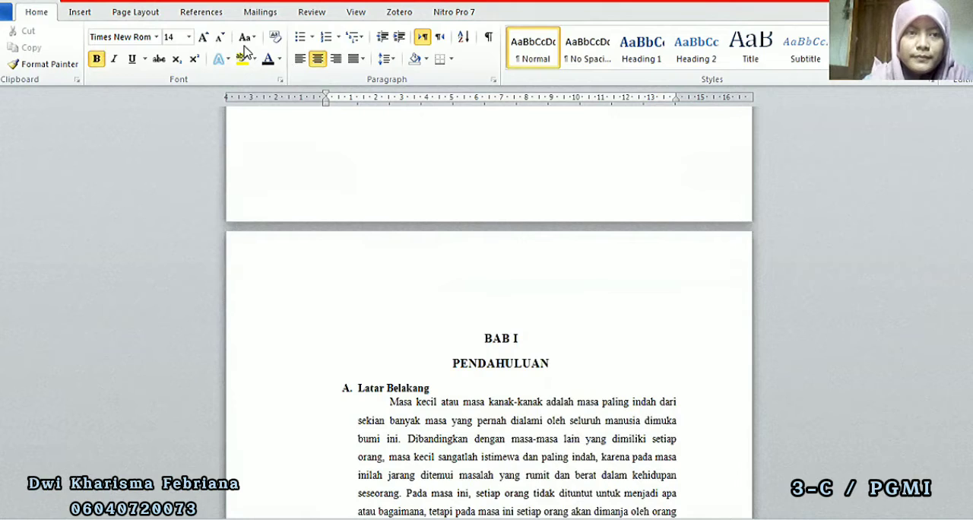
{"action": "left_click", "coordinate": [79, 13]}
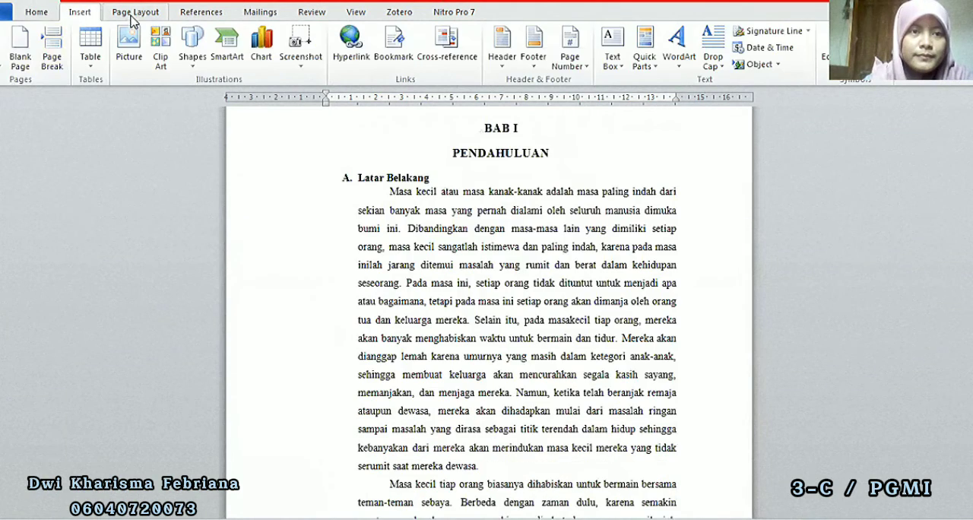
{"action": "left_click", "coordinate": [132, 13]}
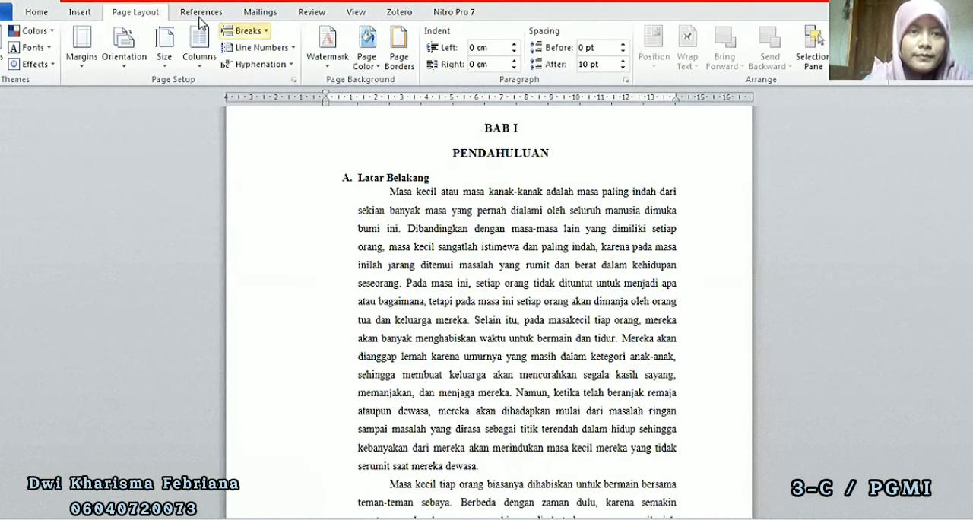
{"action": "left_click", "coordinate": [248, 31]}
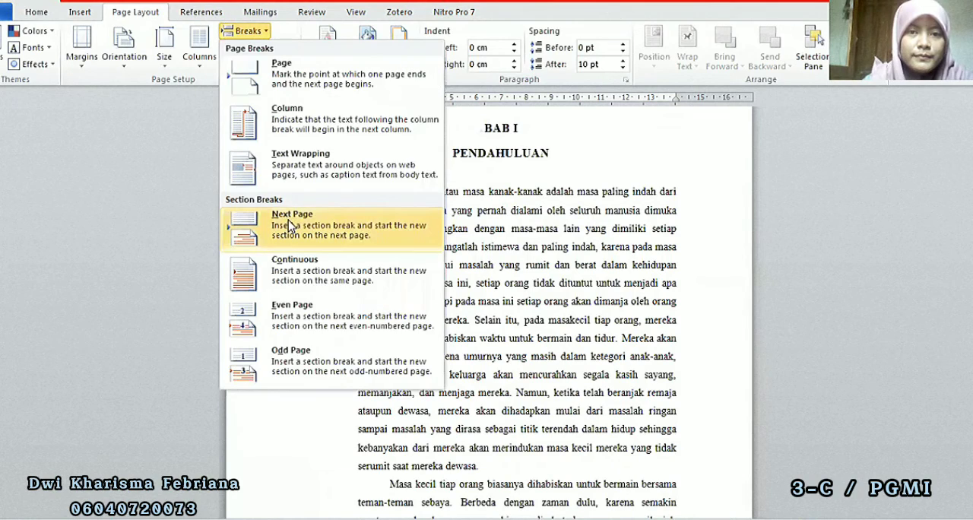
{"action": "left_click", "coordinate": [230, 35]}
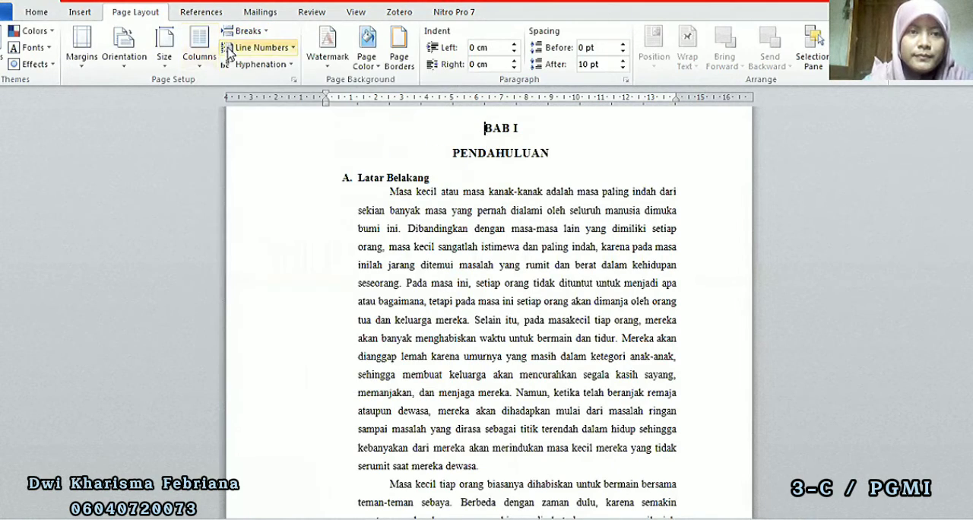
{"action": "left_click", "coordinate": [232, 36]}
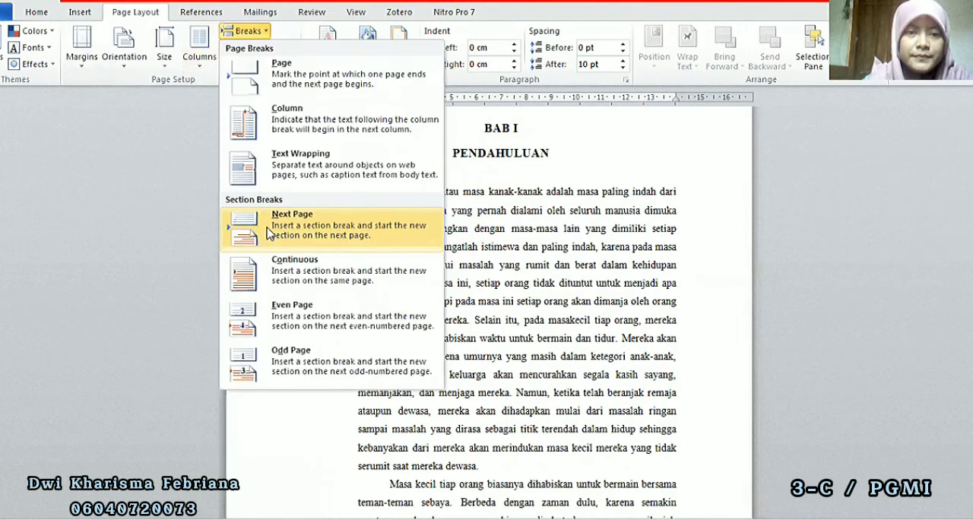
{"action": "left_click", "coordinate": [268, 234]}
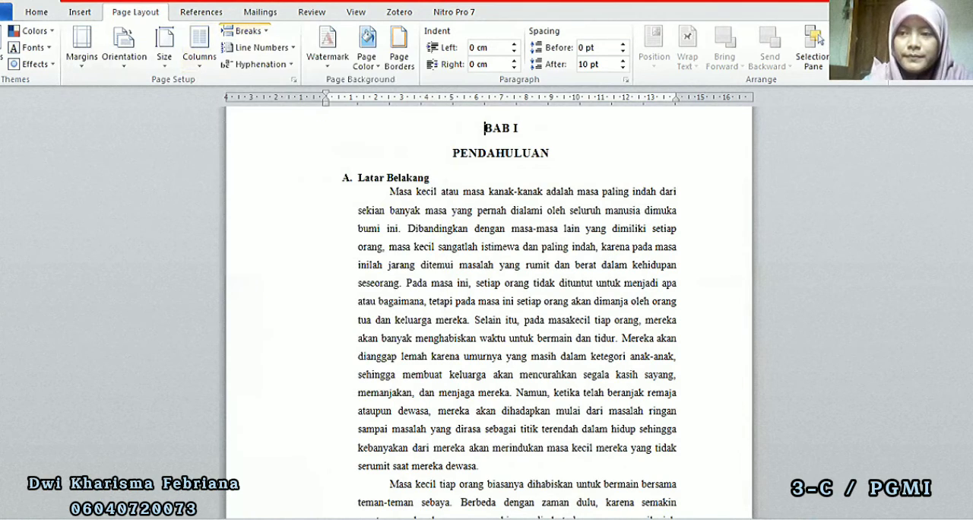
Insert a Plain Number 2 page number at the bottom of the page in the section 3 footer of BAB I
{"action": "scroll", "coordinate": [532, 328], "scroll_direction": "down", "scroll_amount": 8}
{"action": "scroll", "coordinate": [532, 327], "scroll_direction": "up", "scroll_amount": 1}
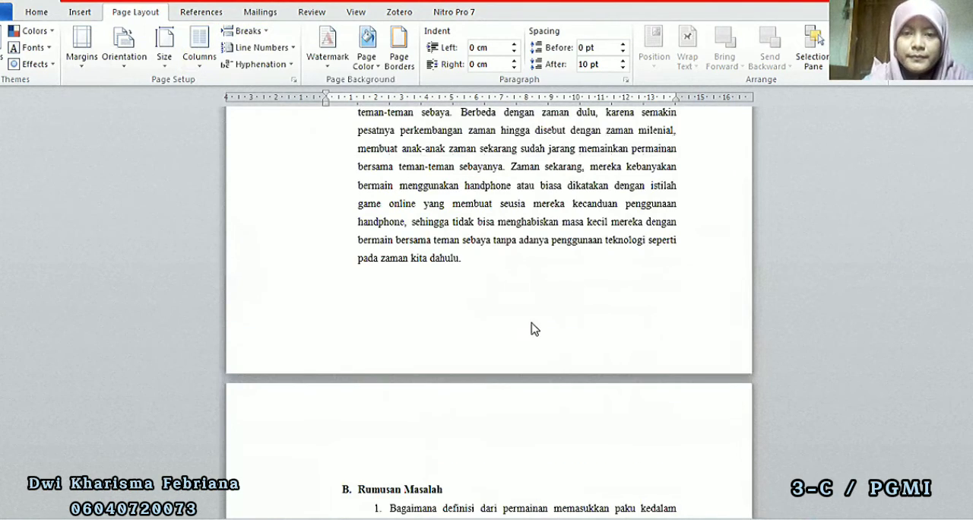
{"action": "double_click", "coordinate": [503, 326]}
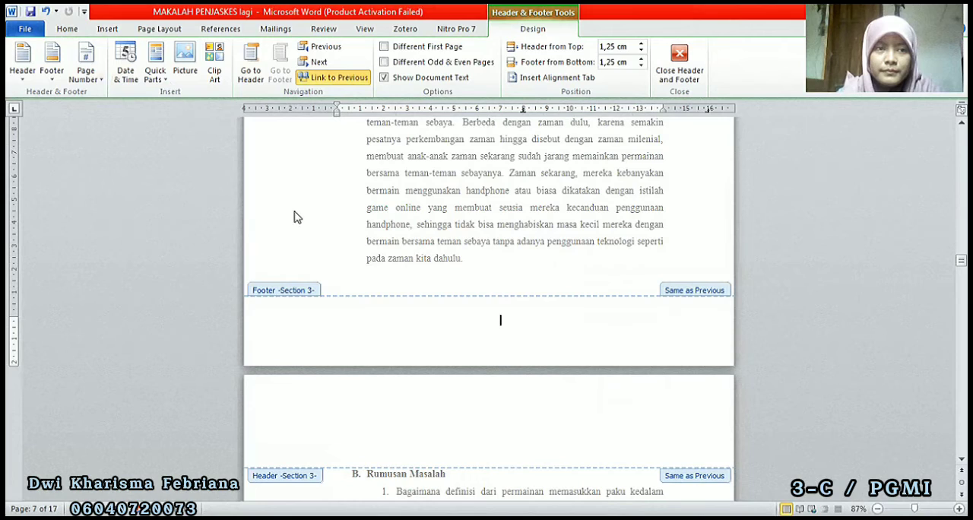
{"action": "left_click", "coordinate": [82, 76]}
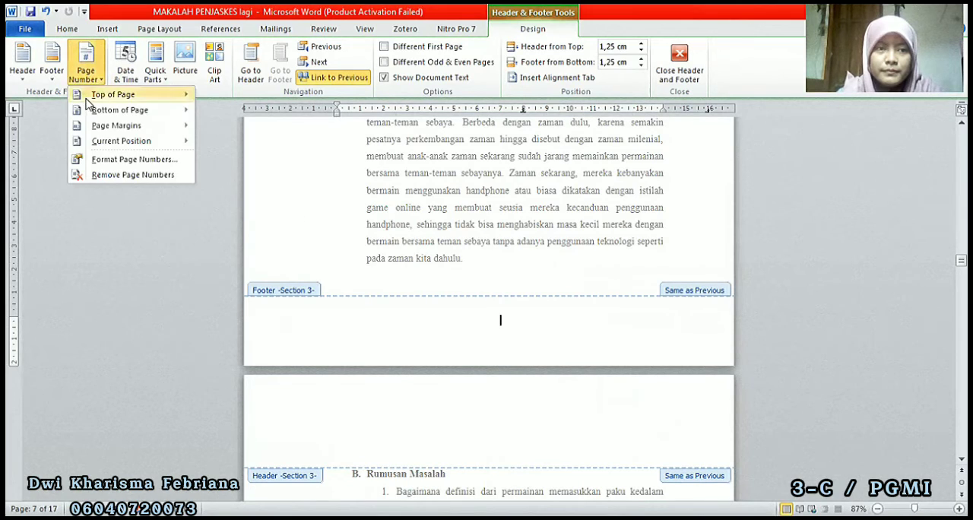
{"action": "mouse_move", "coordinate": [91, 112]}
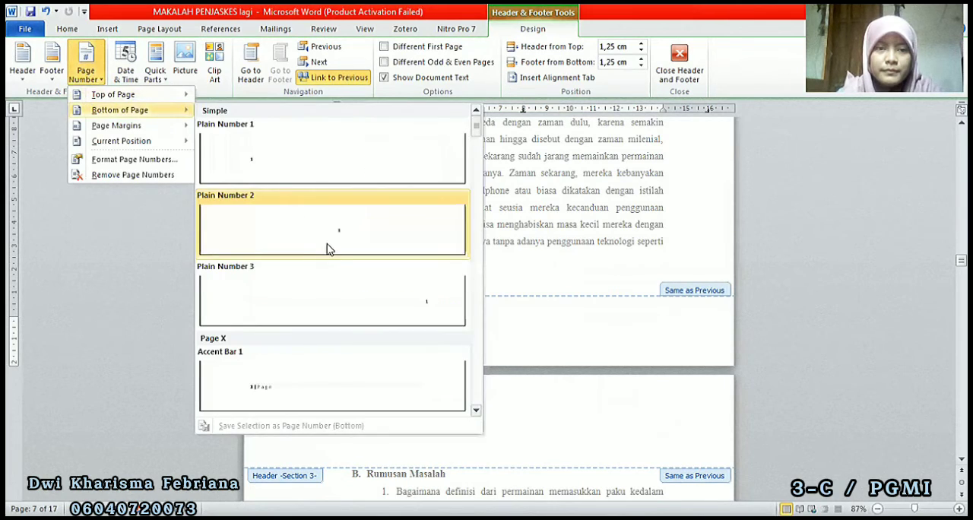
{"action": "left_click", "coordinate": [329, 249]}
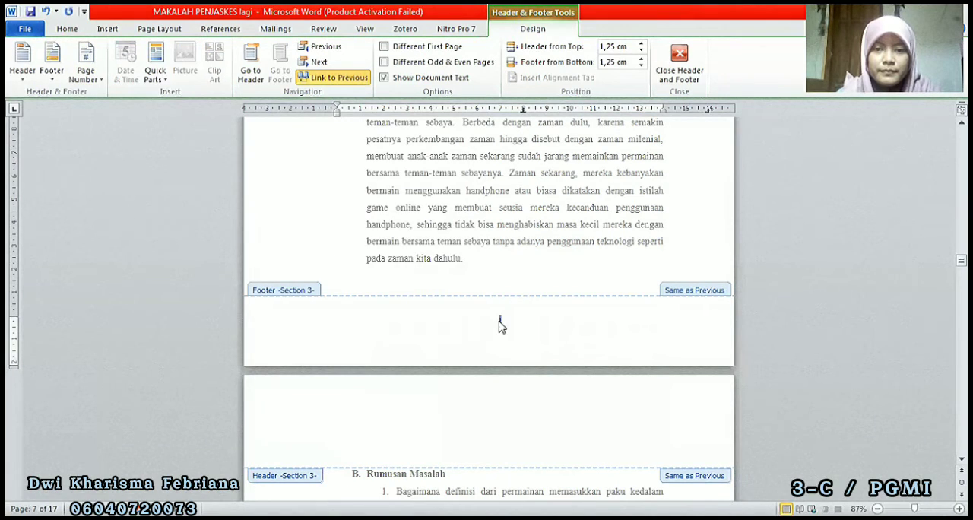
Set the number format of the section 3 page numbers to 1, 2, 3
{"action": "right_click", "coordinate": [500, 320]}
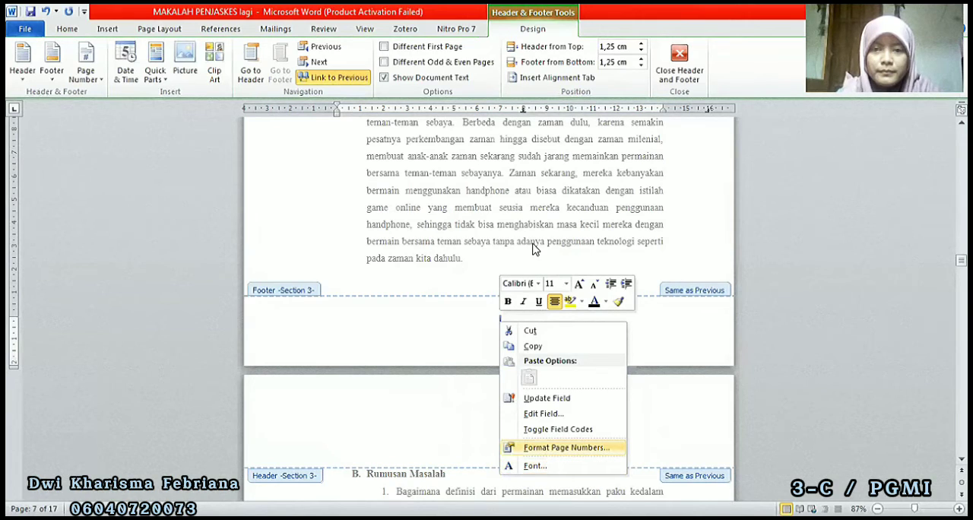
{"action": "left_click", "coordinate": [565, 185]}
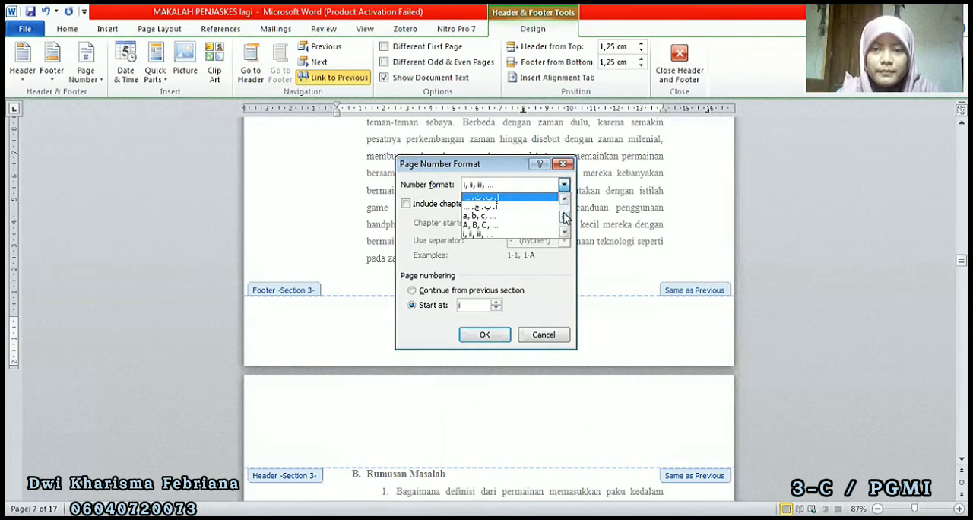
{"action": "scroll", "coordinate": [555, 205], "scroll_direction": "up", "scroll_amount": 3}
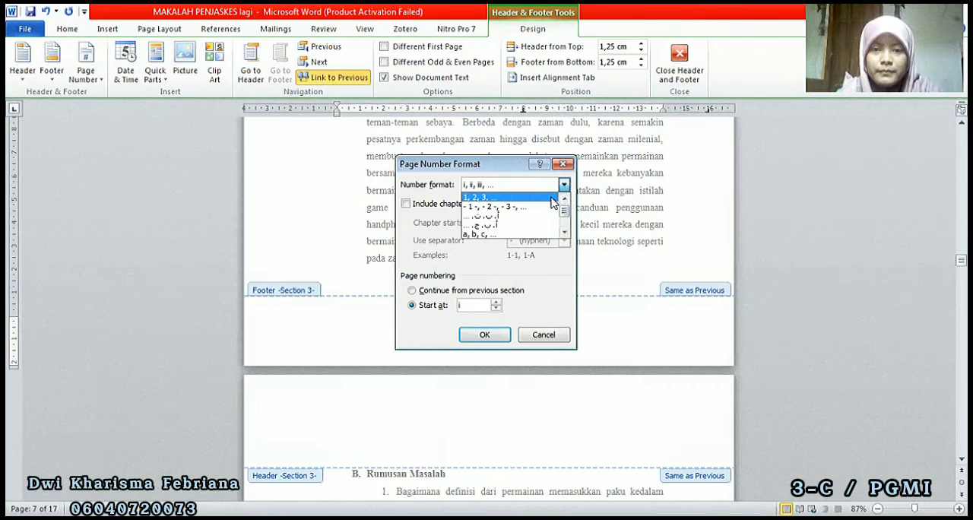
{"action": "left_click", "coordinate": [552, 197]}
{"action": "left_click", "coordinate": [485, 335]}
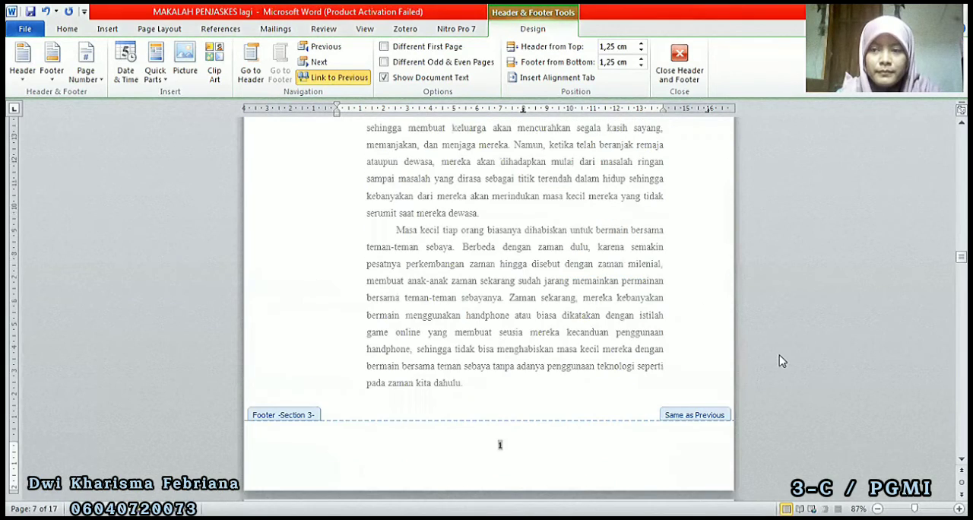